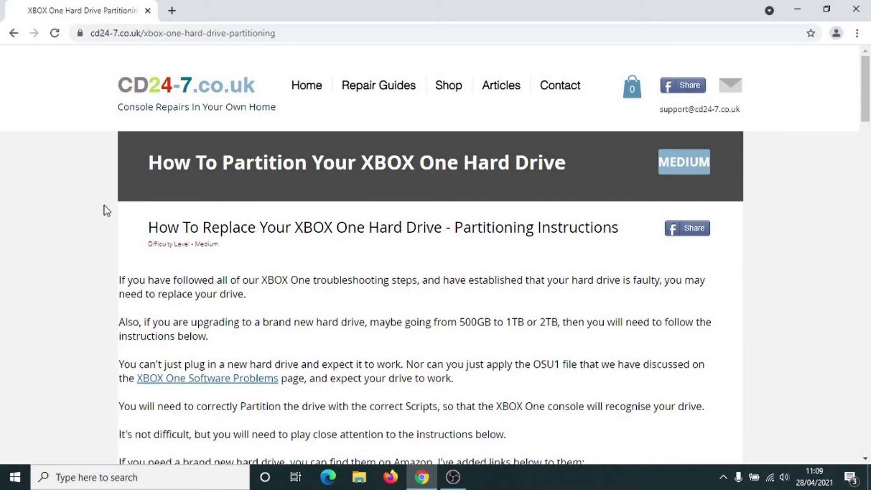
- Open the guide's drive.google.com download link in a new tab
scroll(106, 210, down, 5)
scroll(106, 210, down, 20)
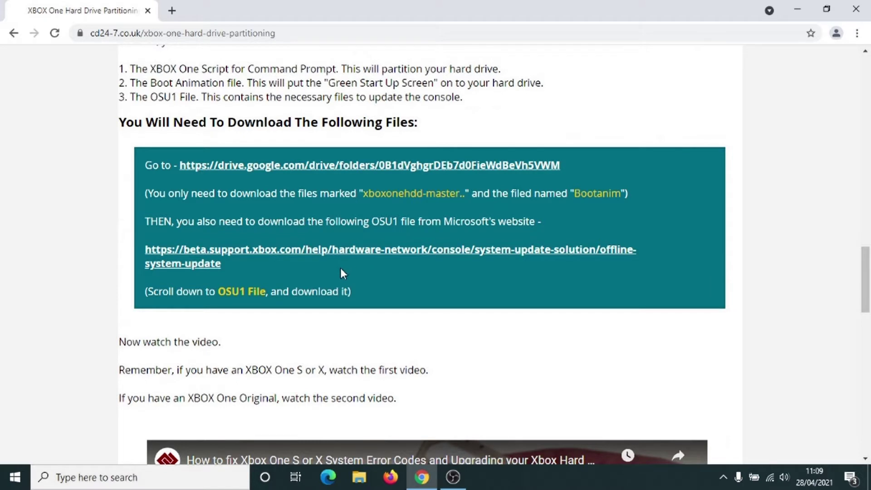
click(288, 167)
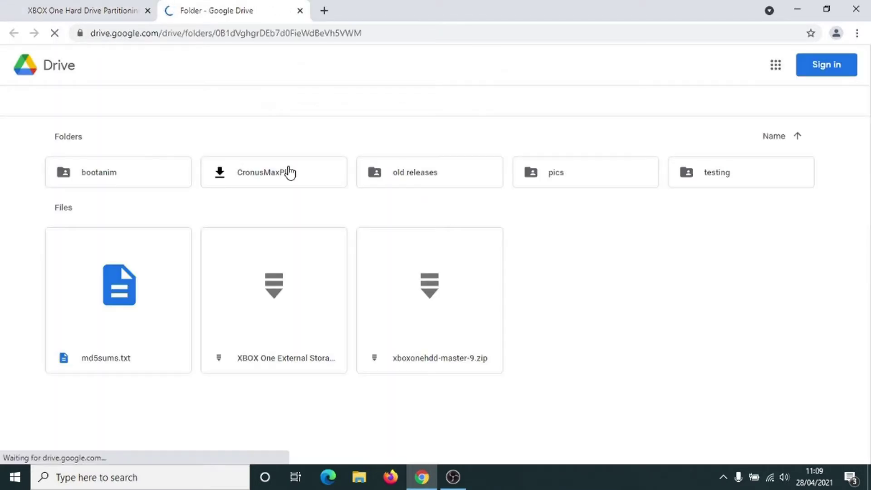
- On the Google Drive tab, open the bootanim > OG and S folder
key(ctrl+shift+Tab)
click(196, 8)
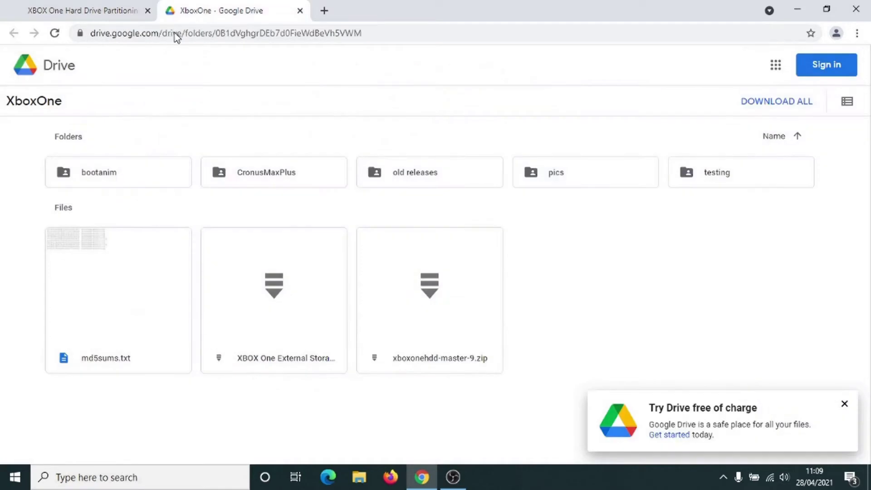
double_click(90, 179)
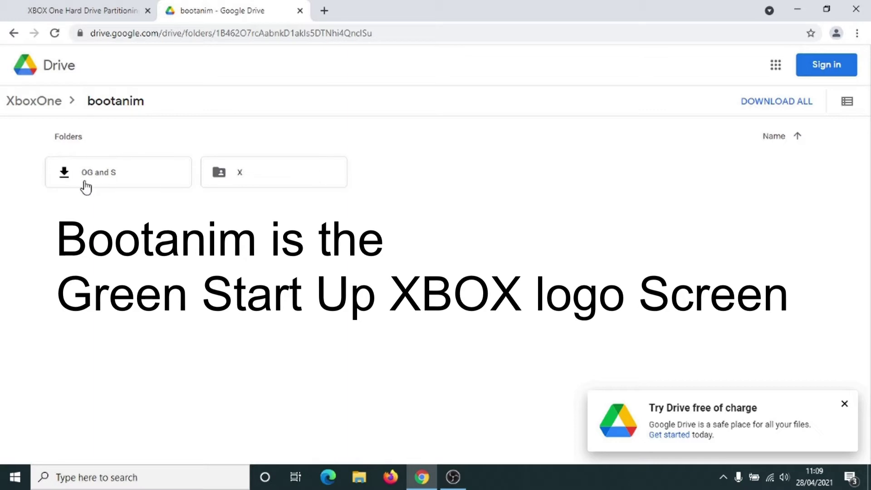
double_click(125, 175)
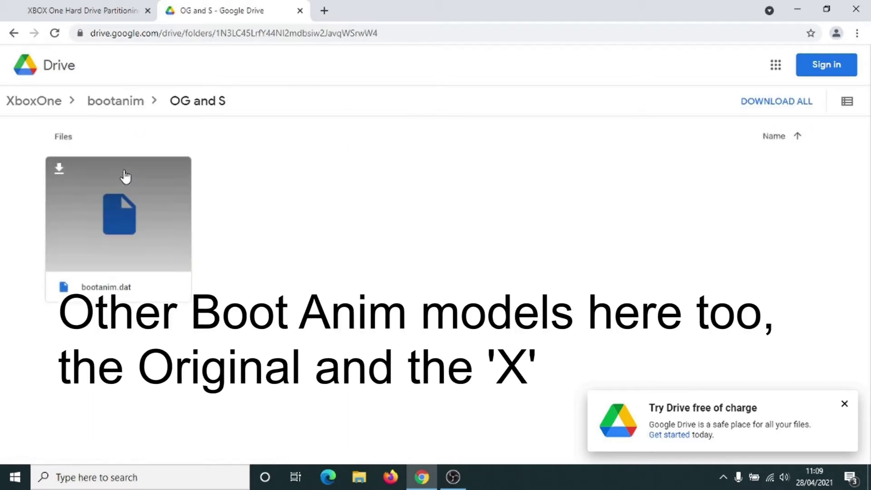
- Download bootanim.dat, then return to the top-level XboxOne folder
double_click(100, 222)
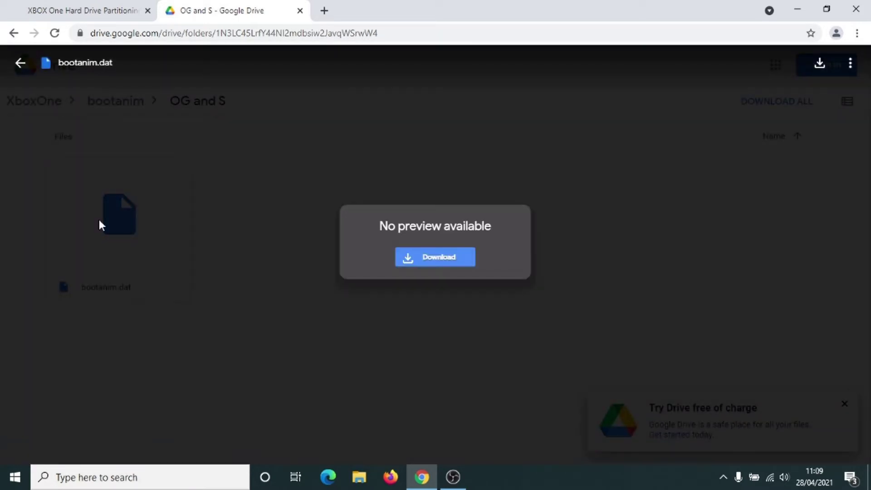
click(399, 254)
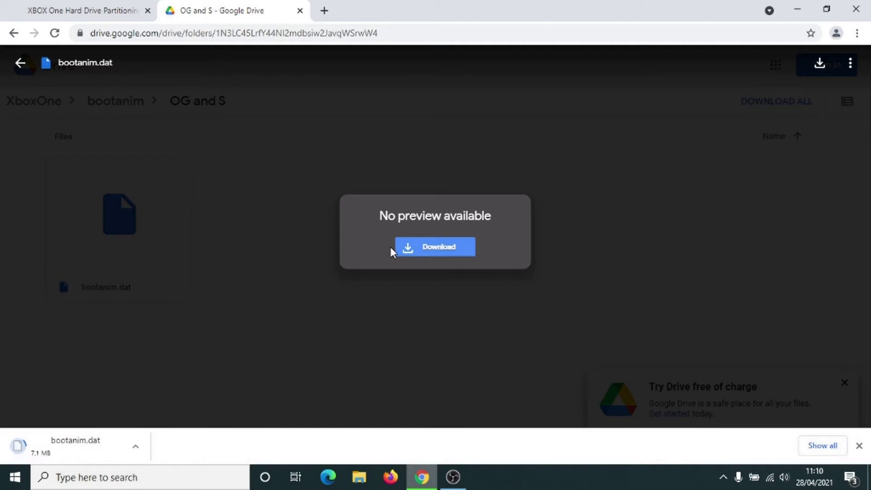
key(alt+Left)
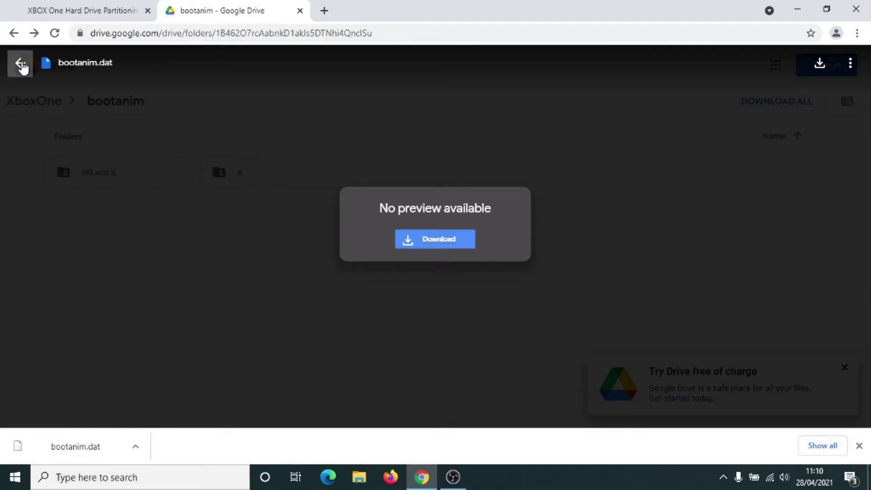
click(21, 65)
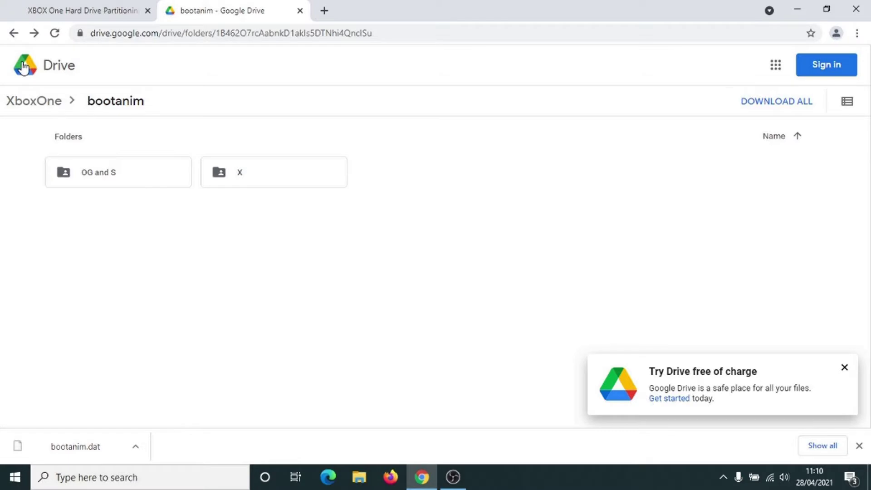
click(31, 103)
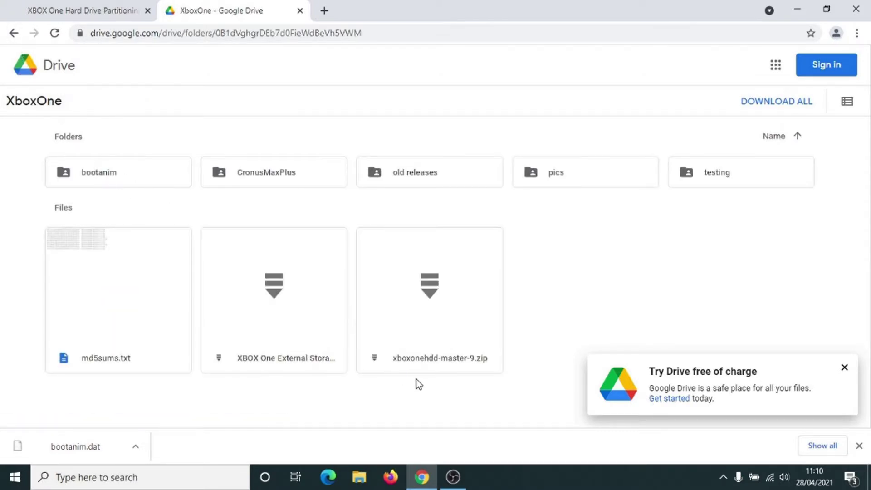
- Preview xboxonehdd-master-9.zip and inspect the scripts in its xboxonehdd-master > win folder
click(420, 306)
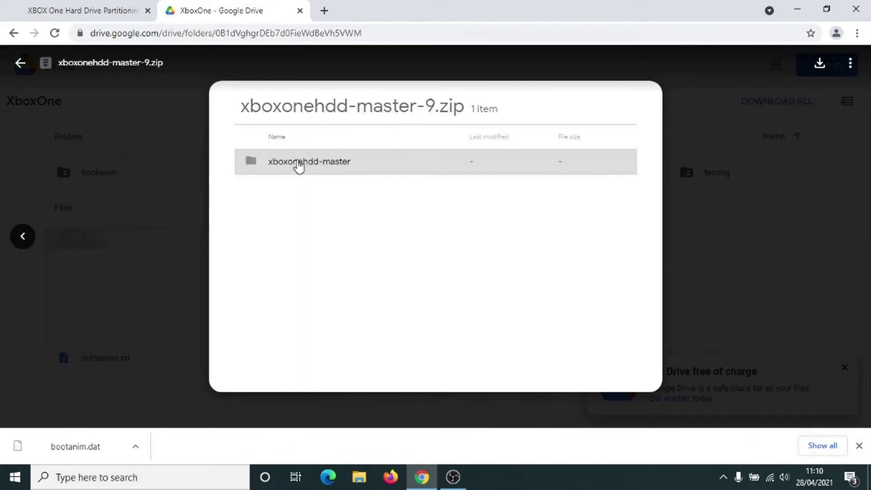
click(299, 164)
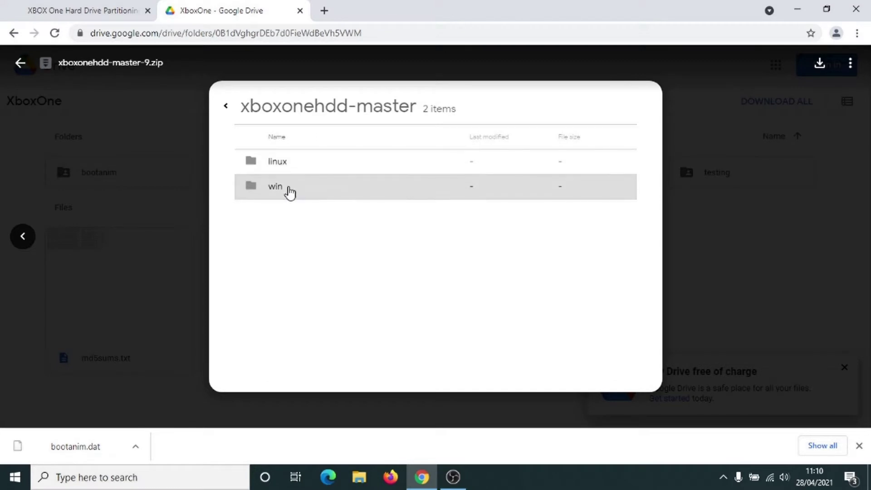
click(288, 186)
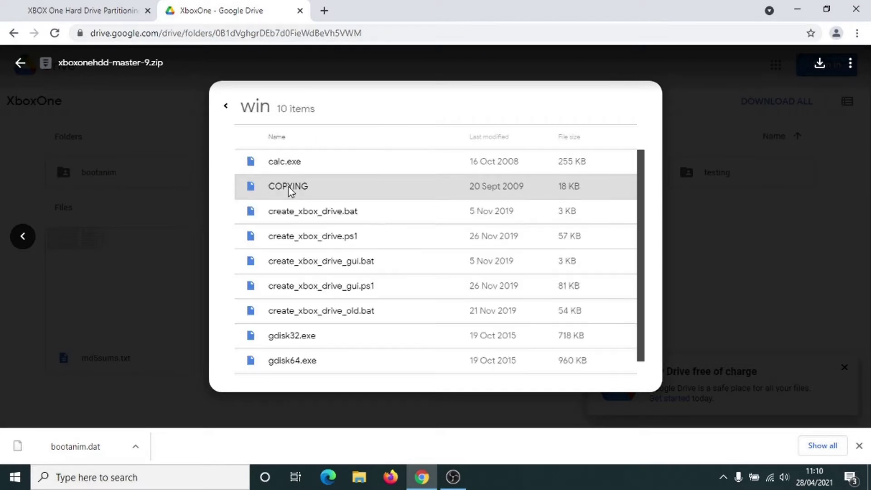
scroll(495, 297, down, 1)
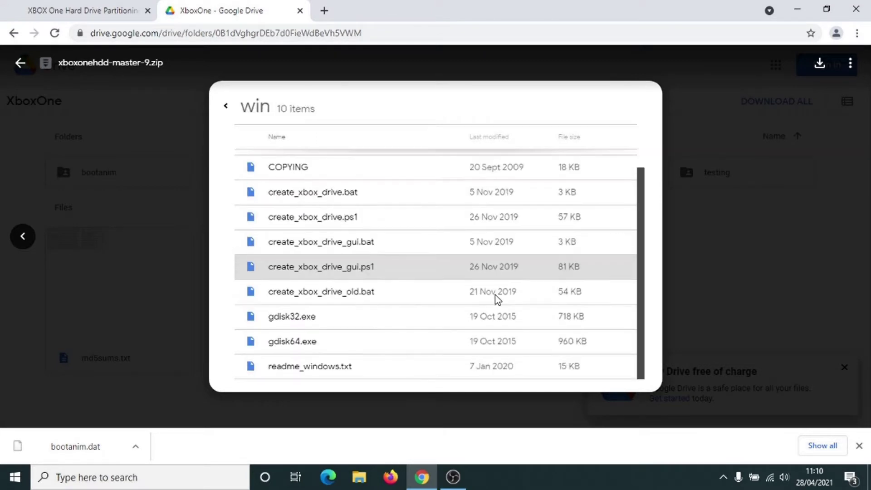
- Download the xboxonehdd-master-9.zip archive
click(819, 76)
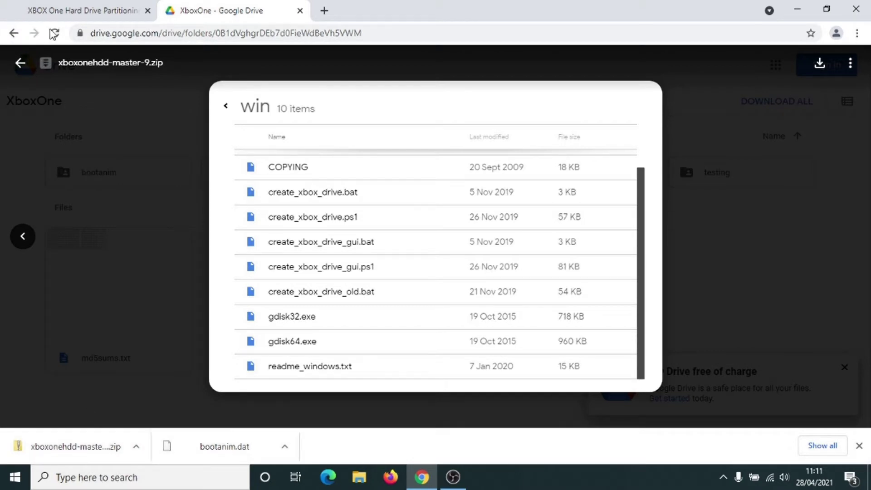
click(36, 15)
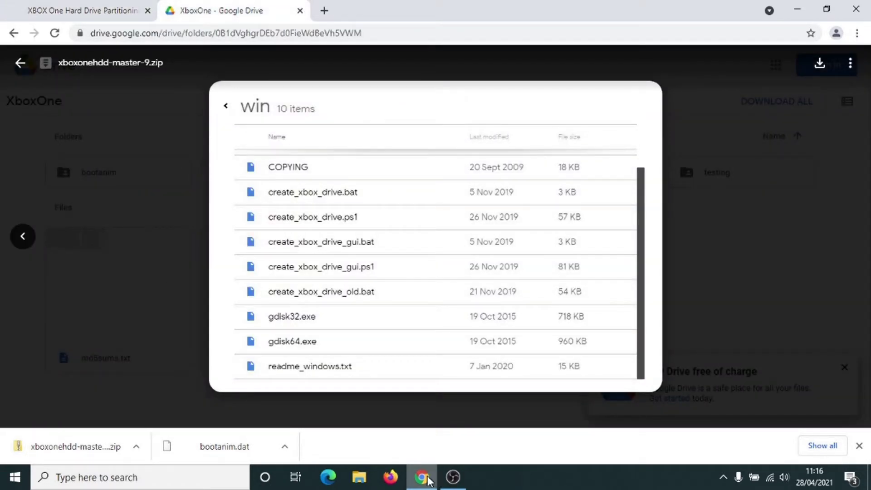
click(359, 477)
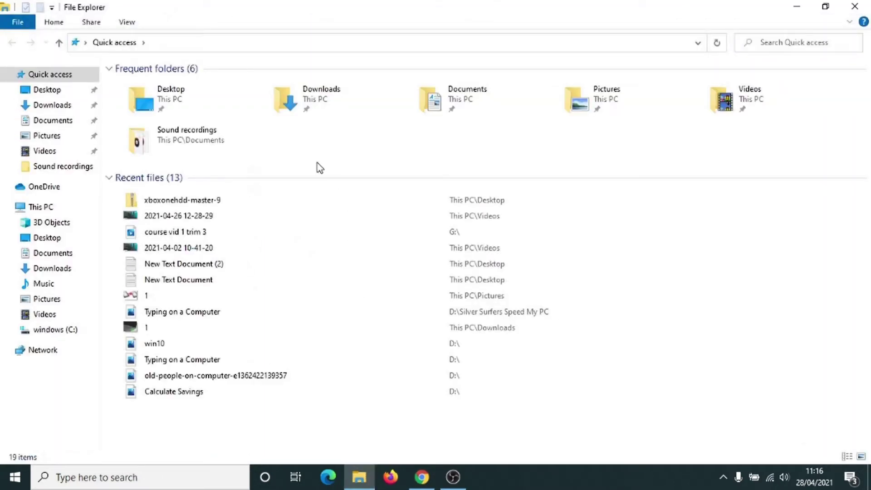
- In Downloads, open the xboxonehdd-master-9 zip and select its xboxonehdd-master folder
click(42, 107)
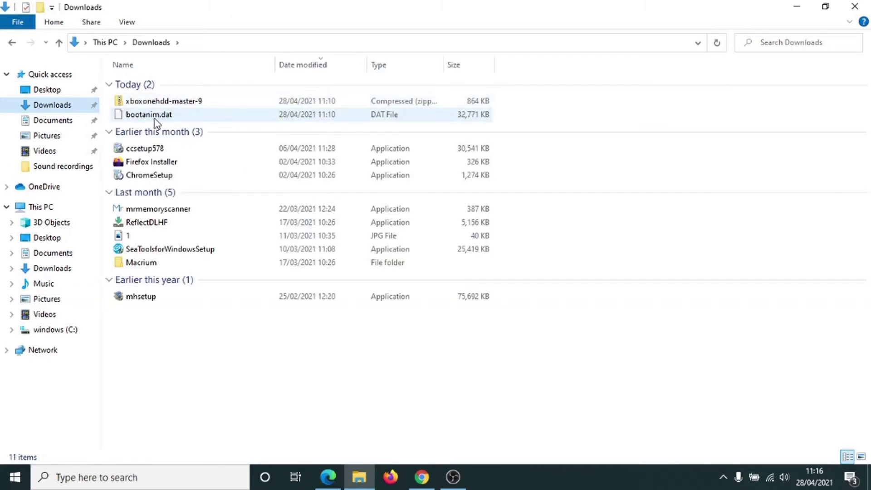
click(146, 116)
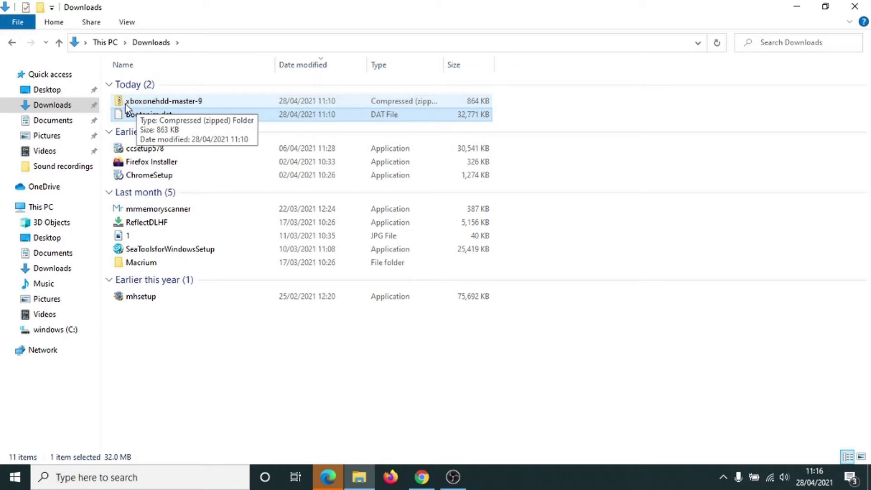
click(137, 102)
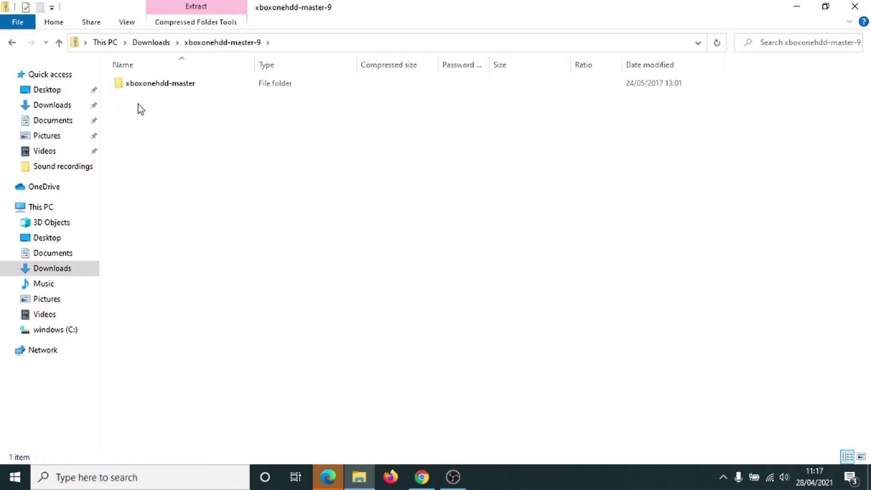
double_click(144, 87)
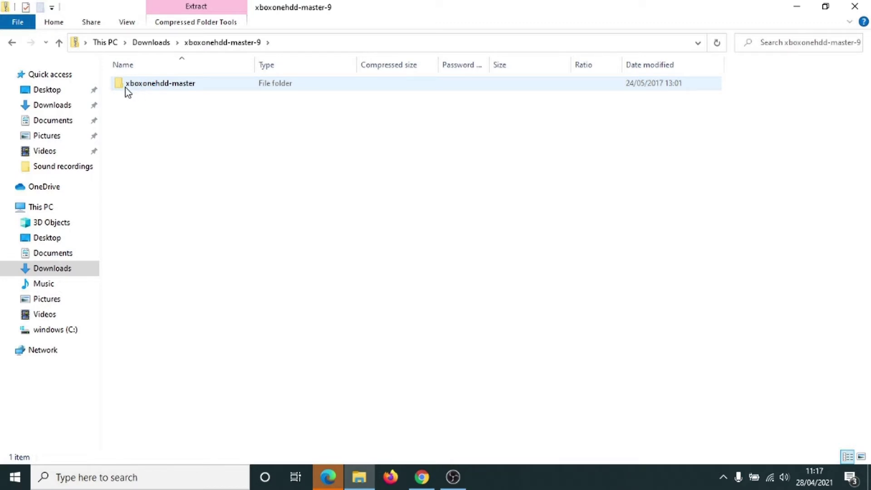
click(144, 86)
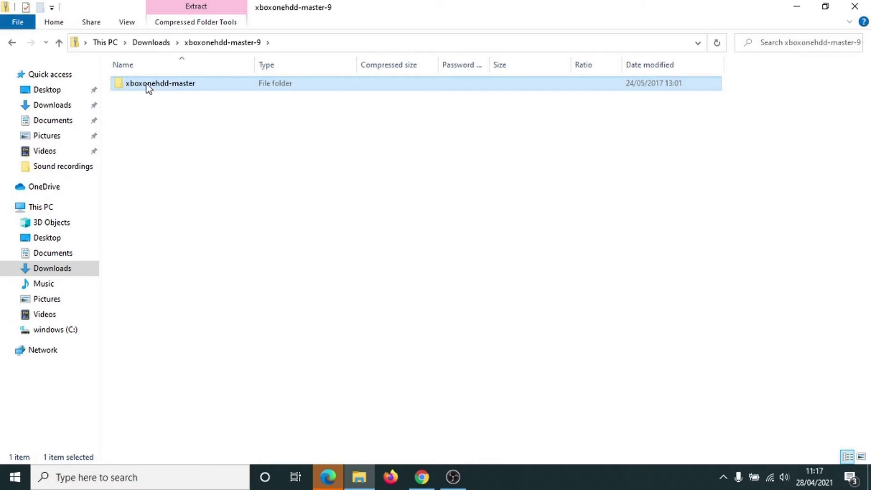
- Drag xboxonehdd-master onto windows (C:), check it arrived, and close File Explorer
drag(133, 85, 54, 334)
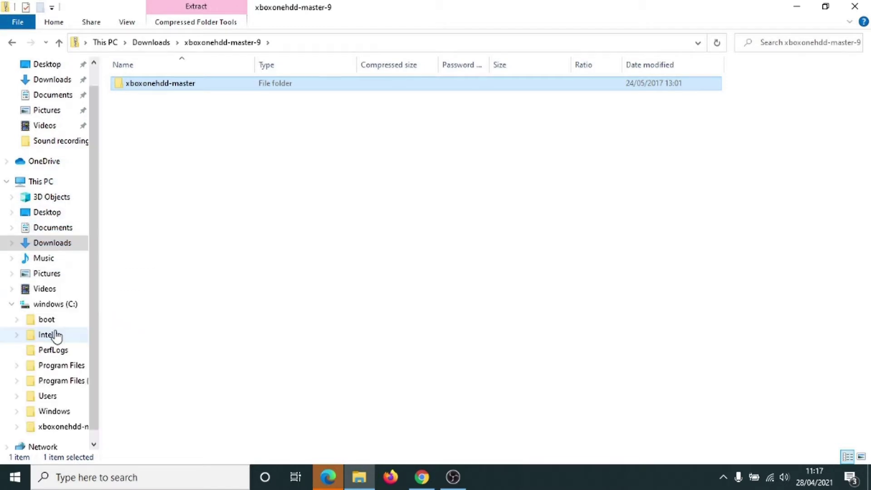
click(53, 304)
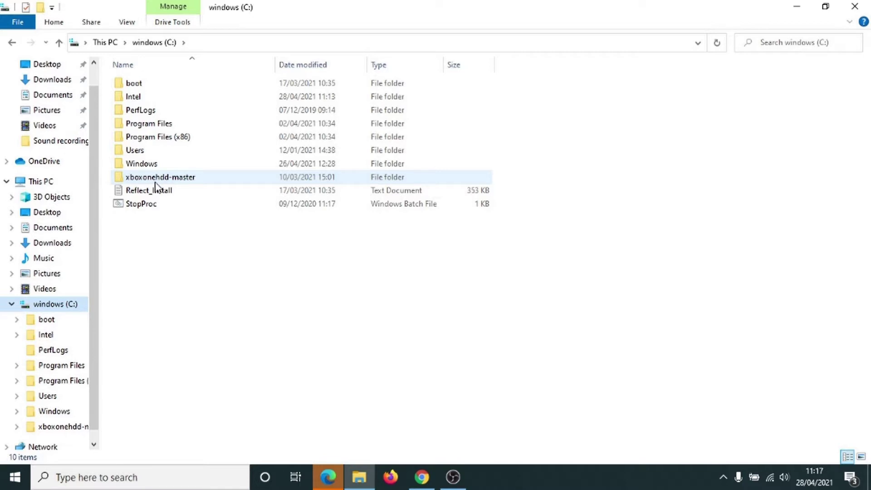
mouse_move(155, 186)
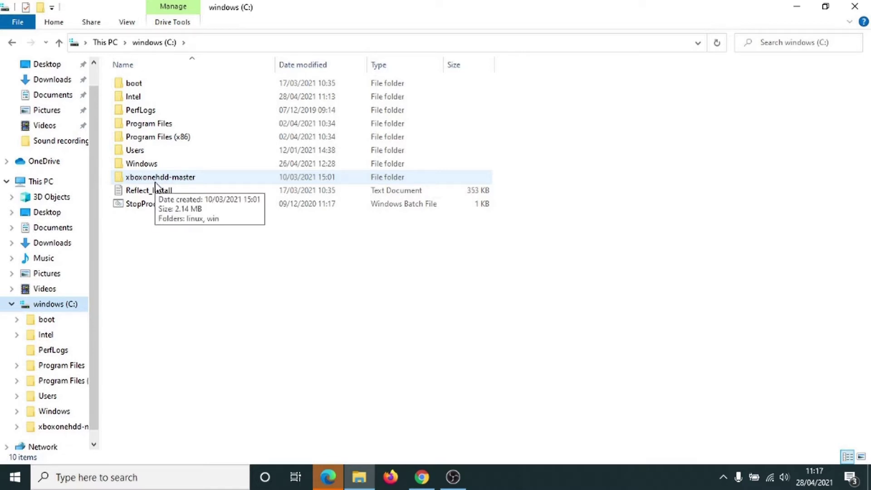
click(855, 6)
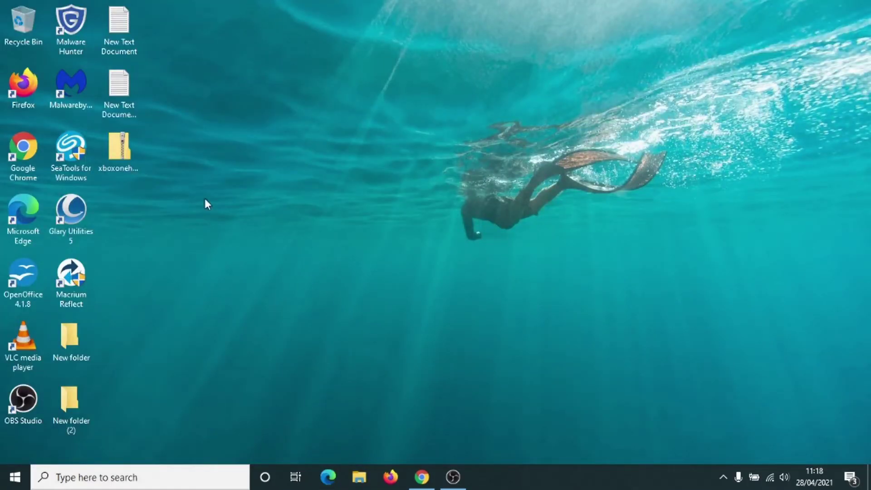
click(426, 475)
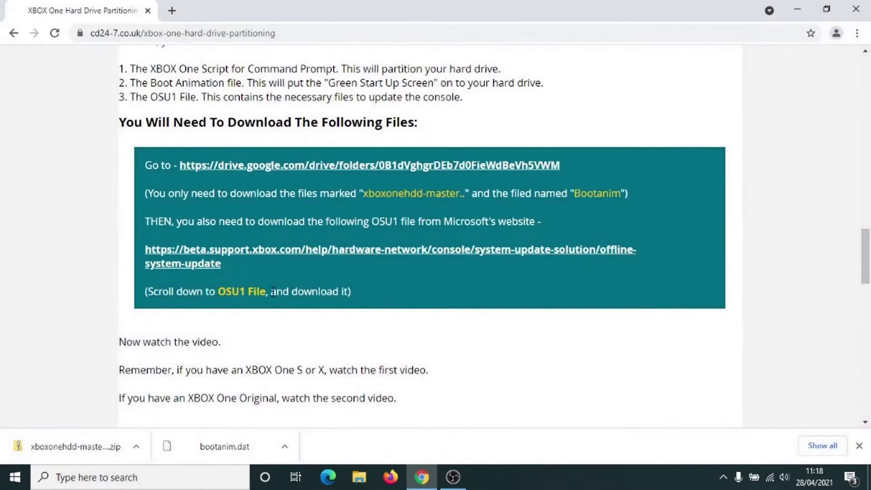
click(797, 9)
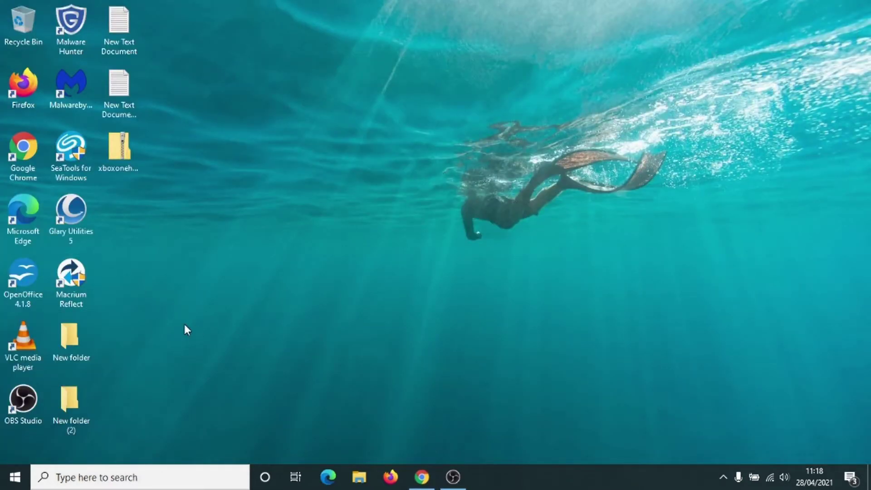
- Search for cmd and launch Command Prompt as administrator
click(124, 486)
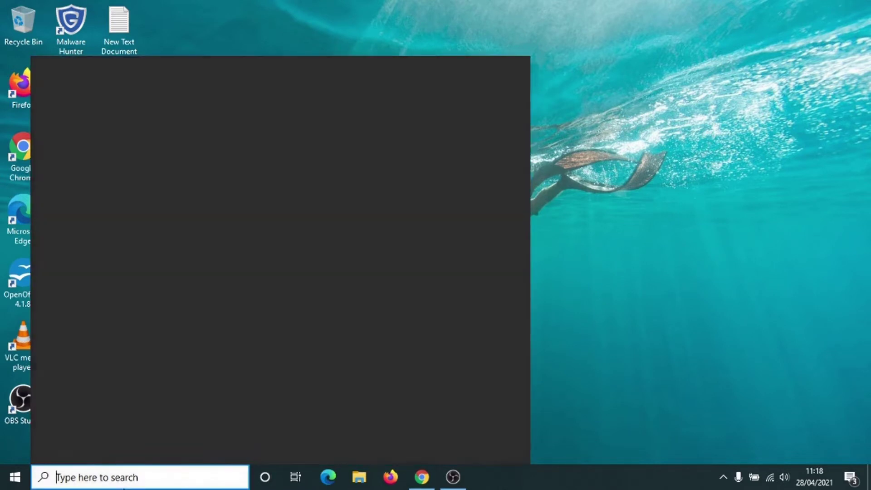
text(cmd)
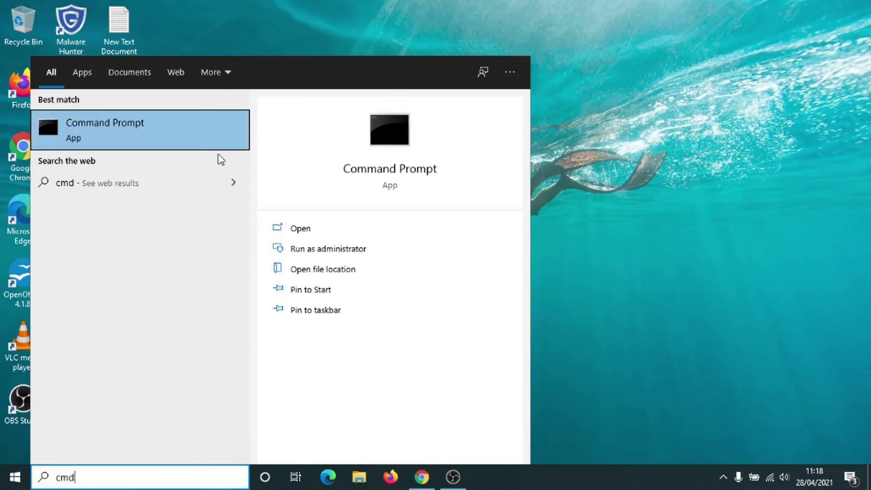
click(325, 252)
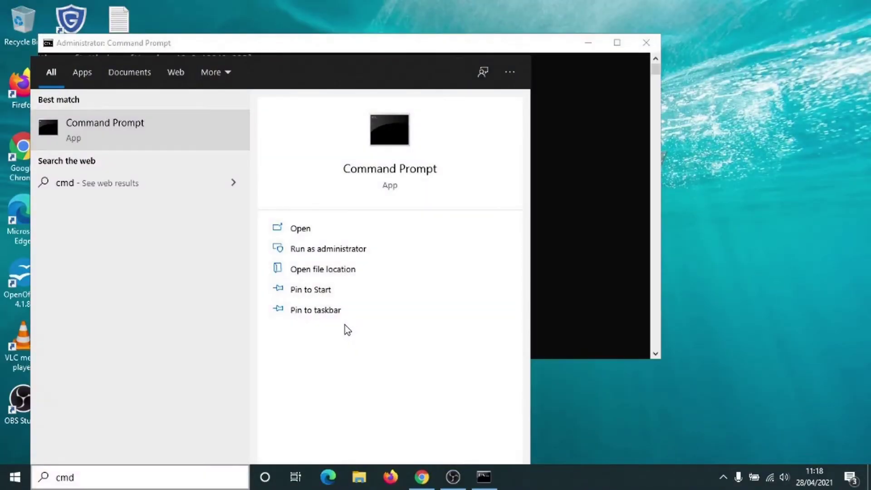
click(595, 153)
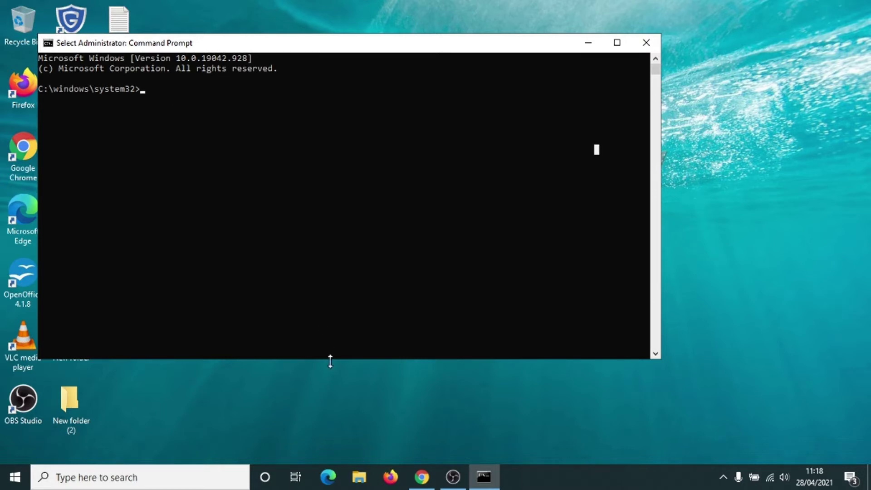
click(359, 481)
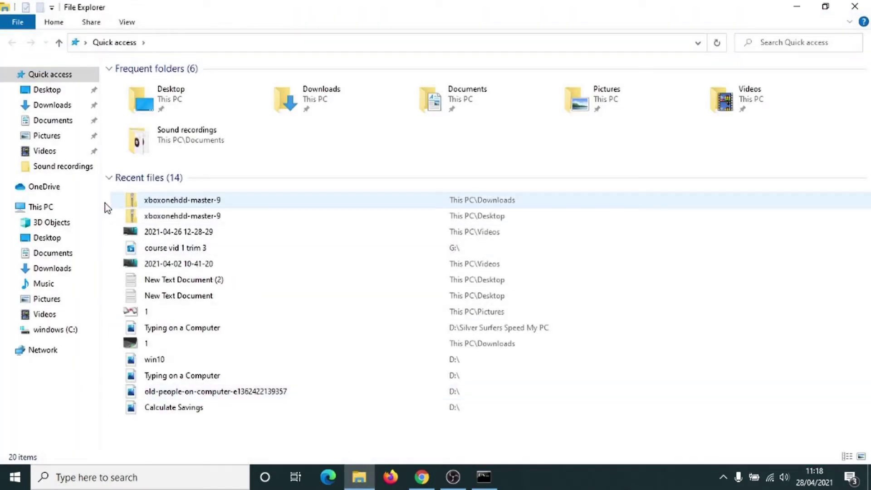
- Copy the address of the C:\xboxonehdd-master\win folder, then close File Explorer
click(56, 335)
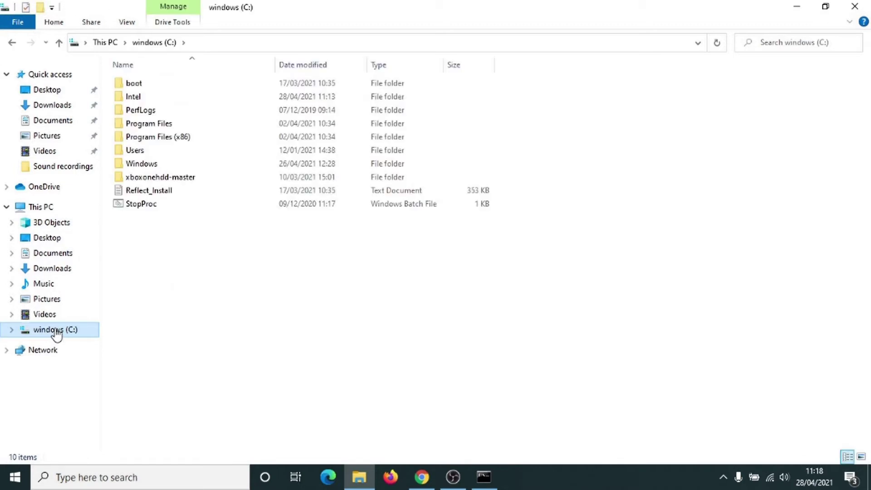
double_click(146, 179)
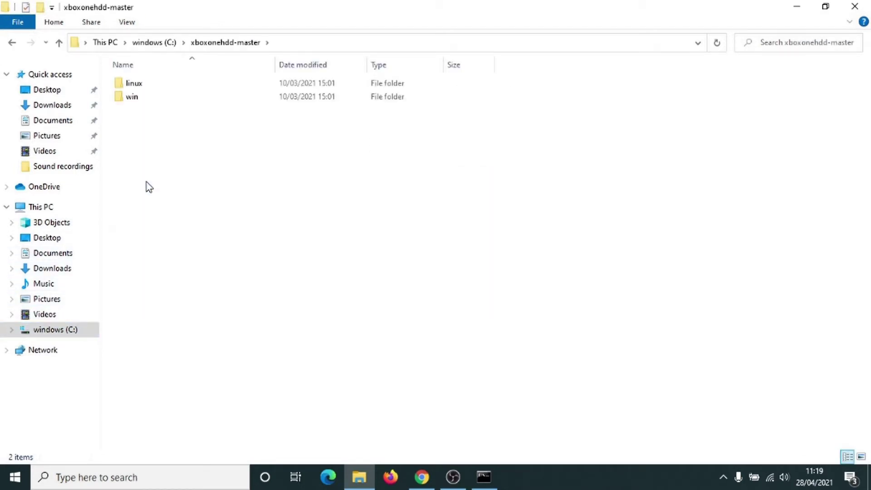
double_click(136, 97)
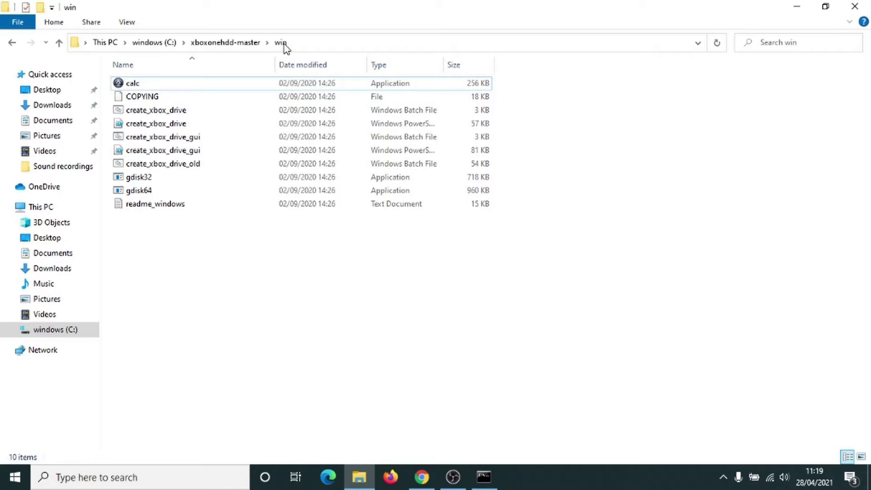
right_click(284, 47)
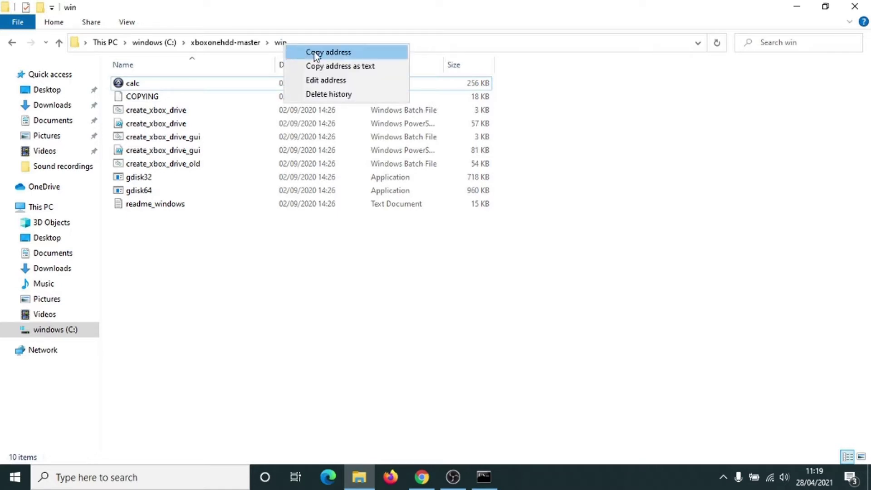
click(321, 53)
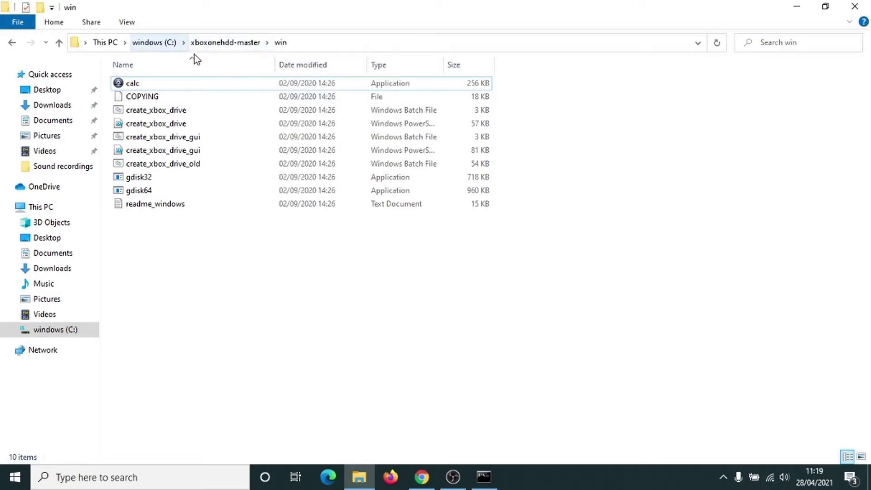
click(854, 6)
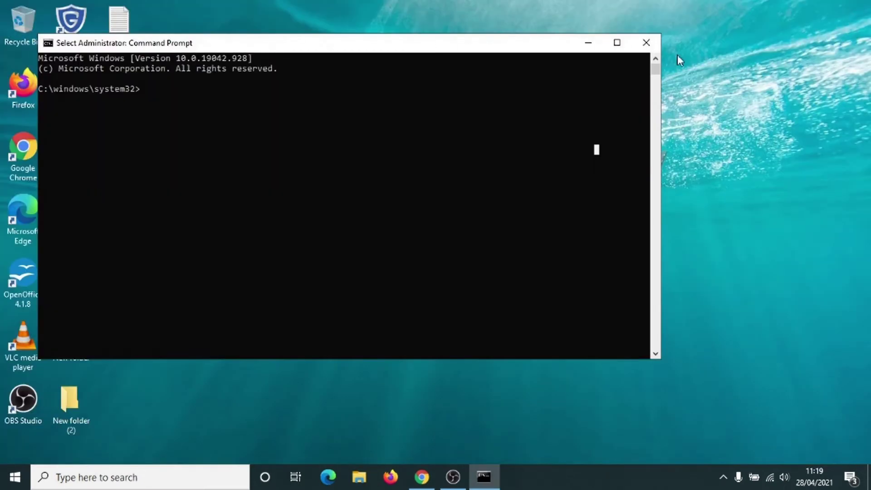
- Change directory to C:\xboxonehdd-master\win using cd with the pasted path
click(185, 98)
text(cd)
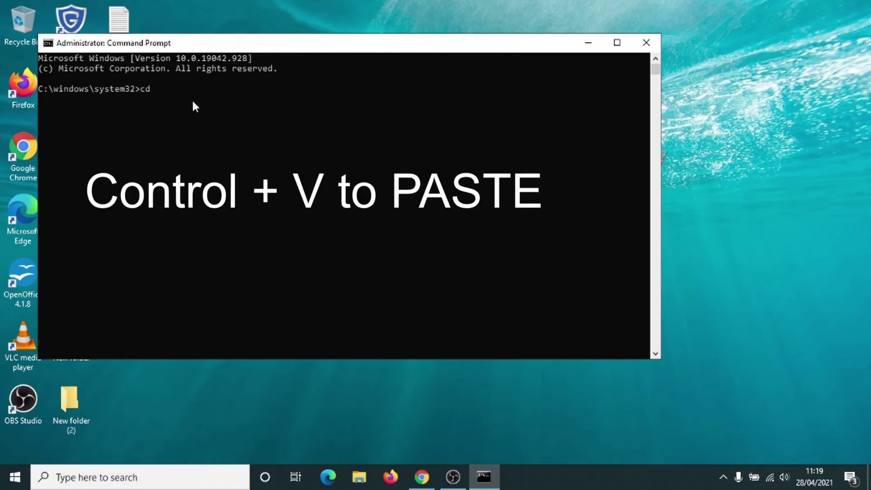
key(ctrl+v)
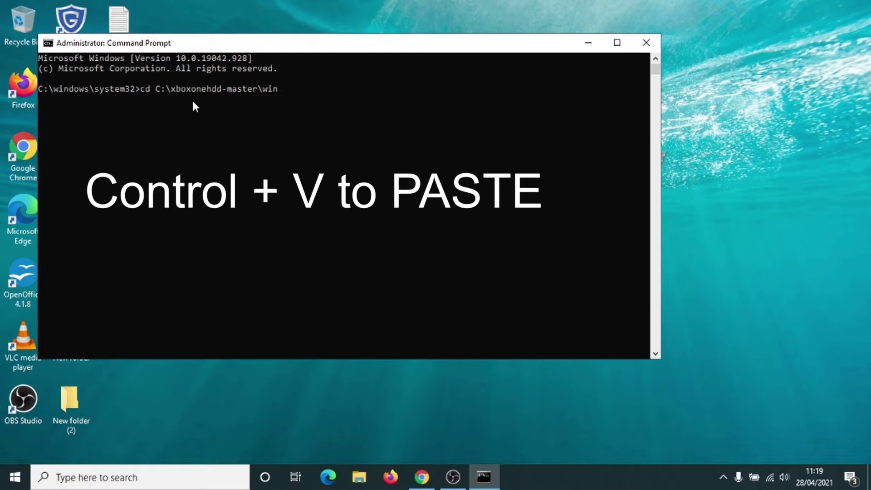
key(Return)
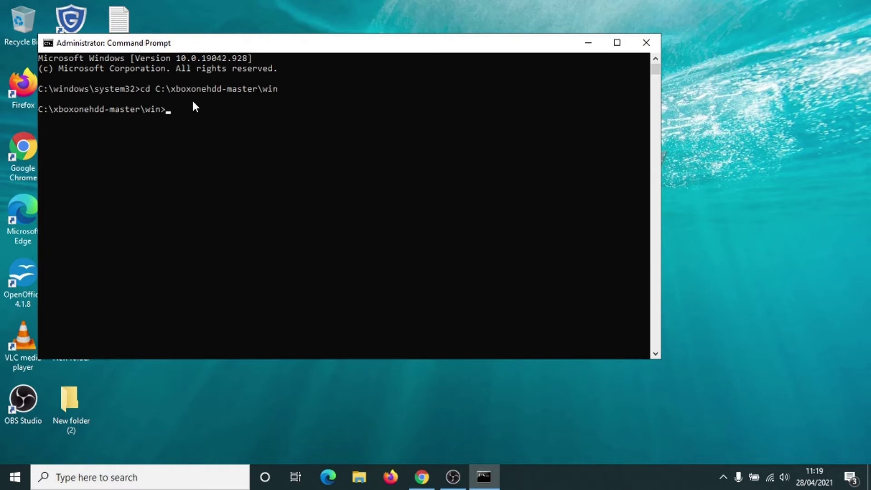
text(create)
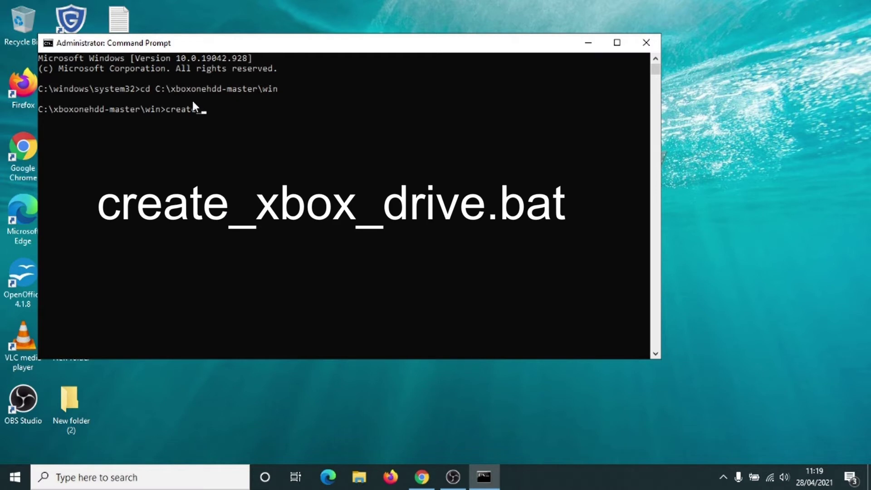
text(_xbox)
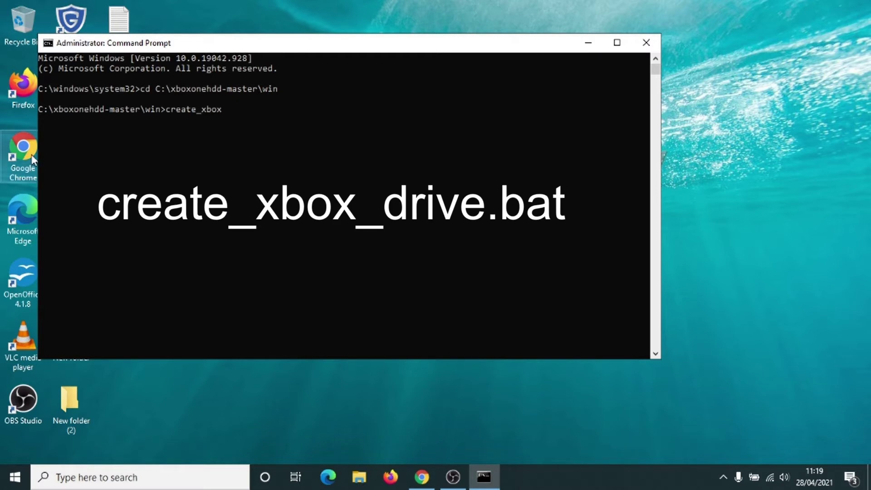
text(_drive.bat)
- Run create_xbox_drive.bat and continue past the admin and drive-letter checks
key(Return)
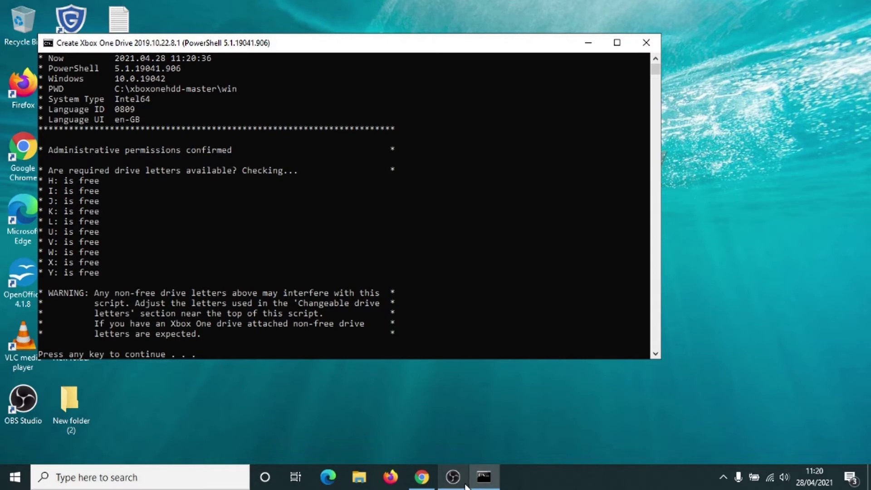
key(Return)
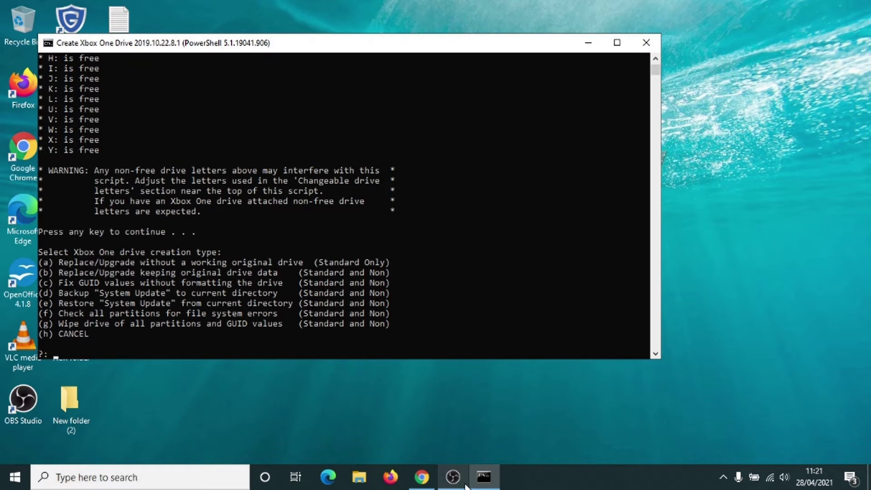
- Choose creation type a, replacing the drive without a working original
text(a)
key(Return)
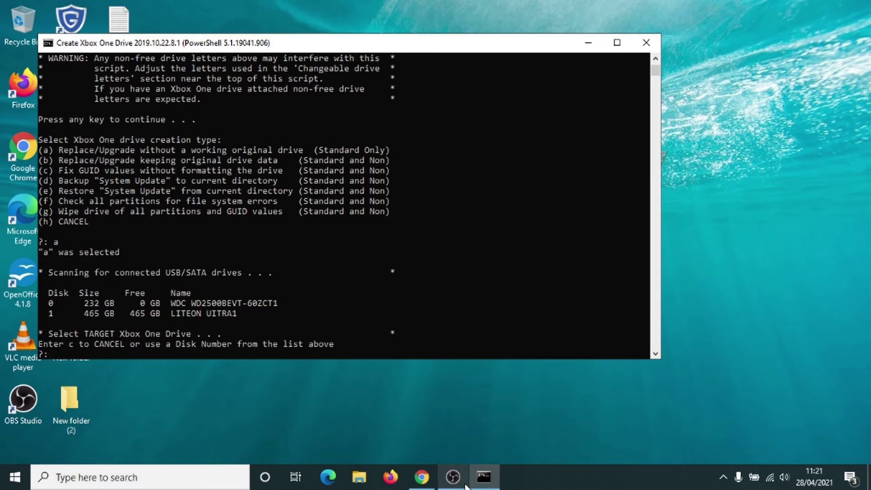
- Select disk 1, confirm erasing it with 'y', and enter 'a' for the 500GB Standard layout
text(1)
key(Return)
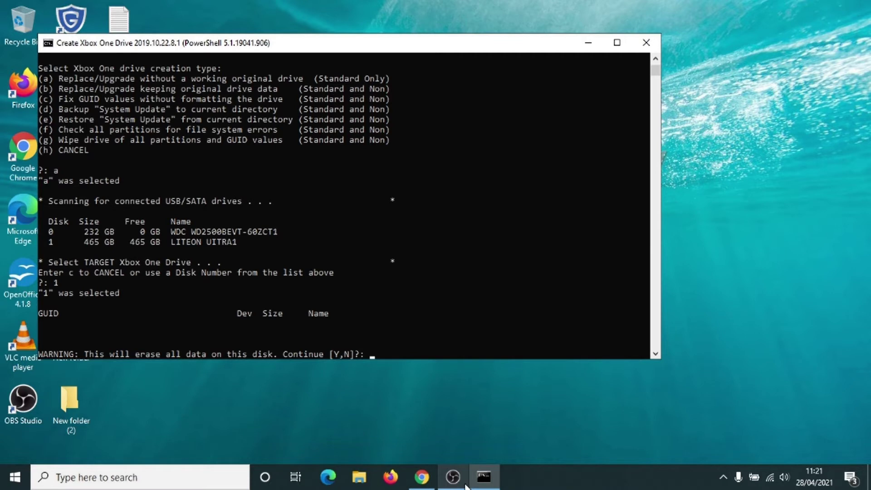
text(y)
key(Return)
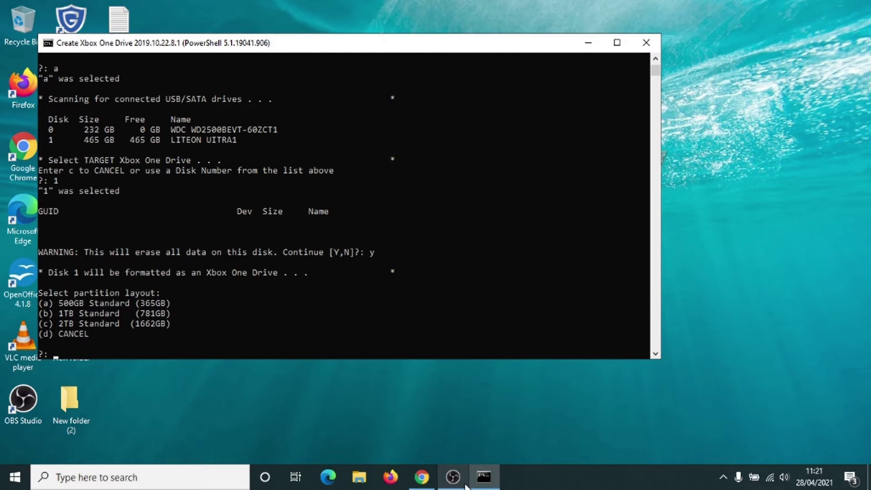
text(a)
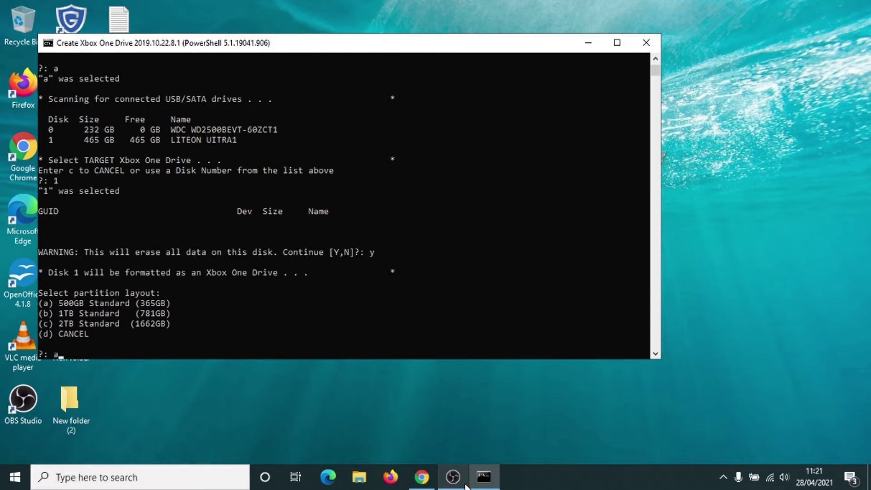